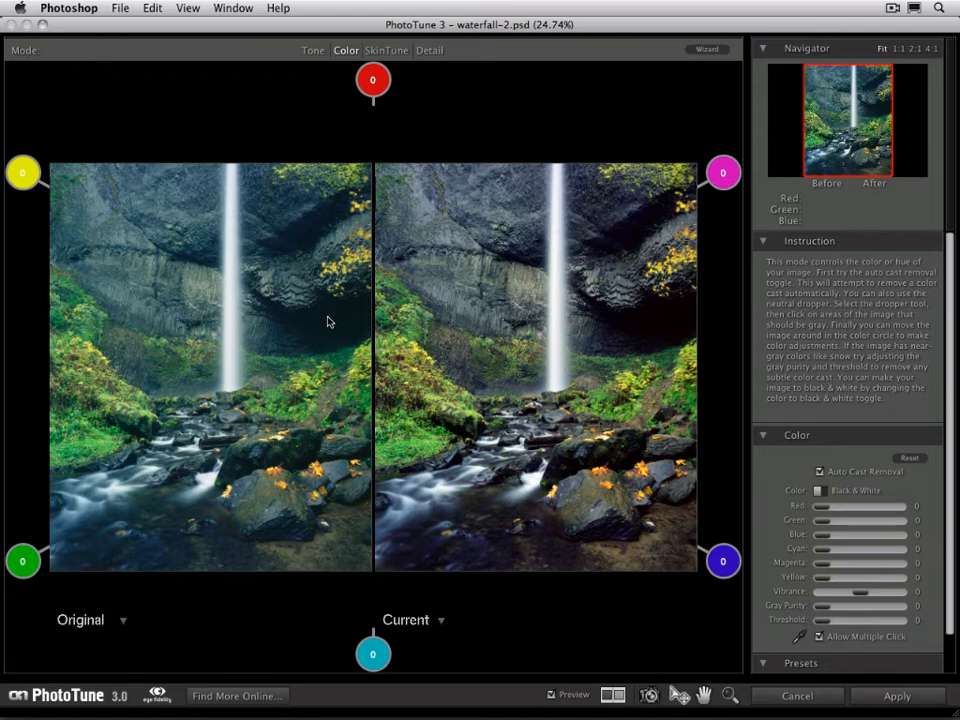
- Try shifting the image's color balance on the color circle toward red, cyan and finally yellow
click(424, 352)
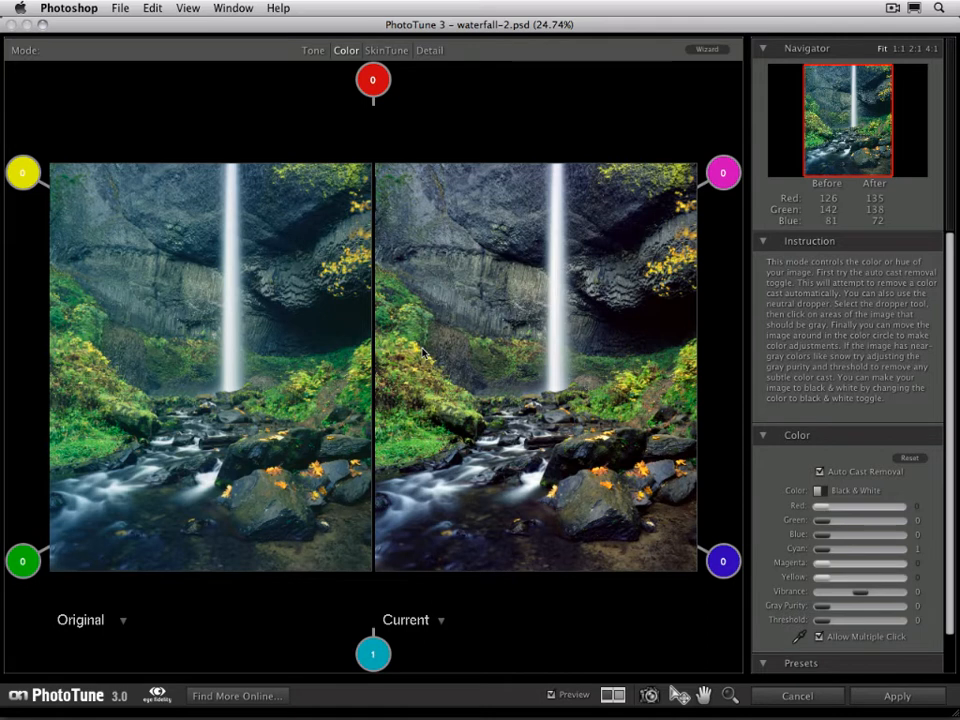
click(423, 338)
drag(422, 333, 421, 335)
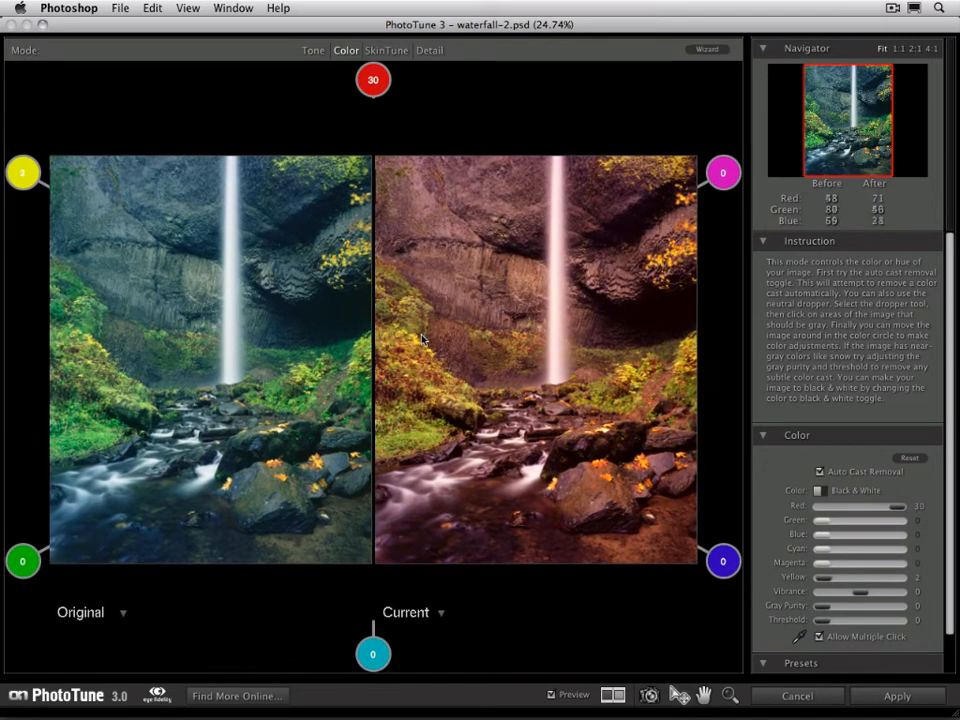
click(420, 366)
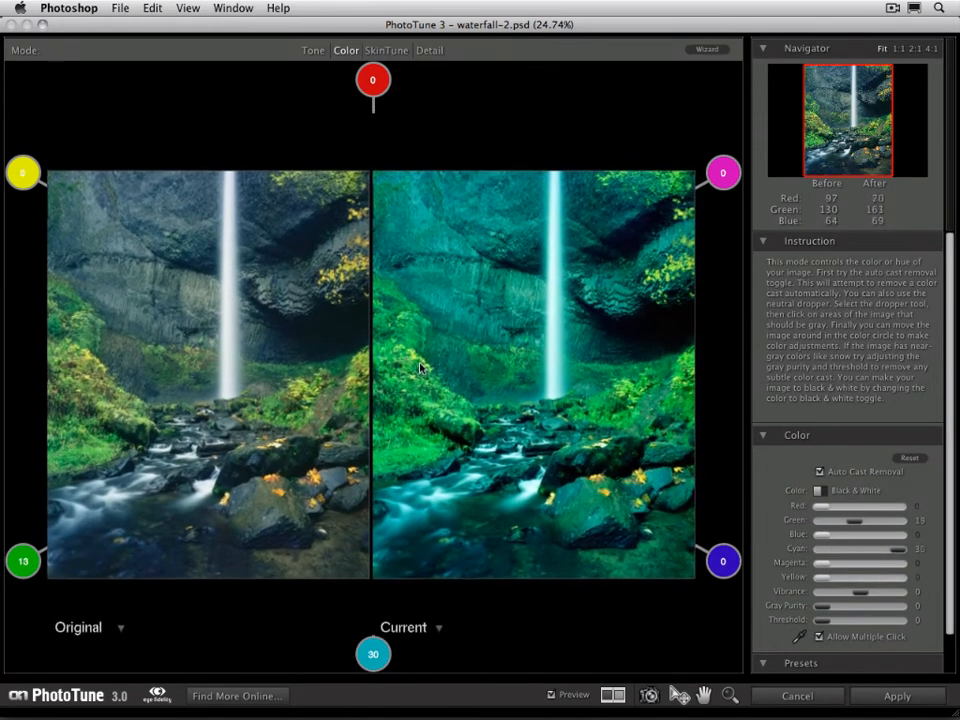
click(421, 367)
drag(420, 368, 383, 318)
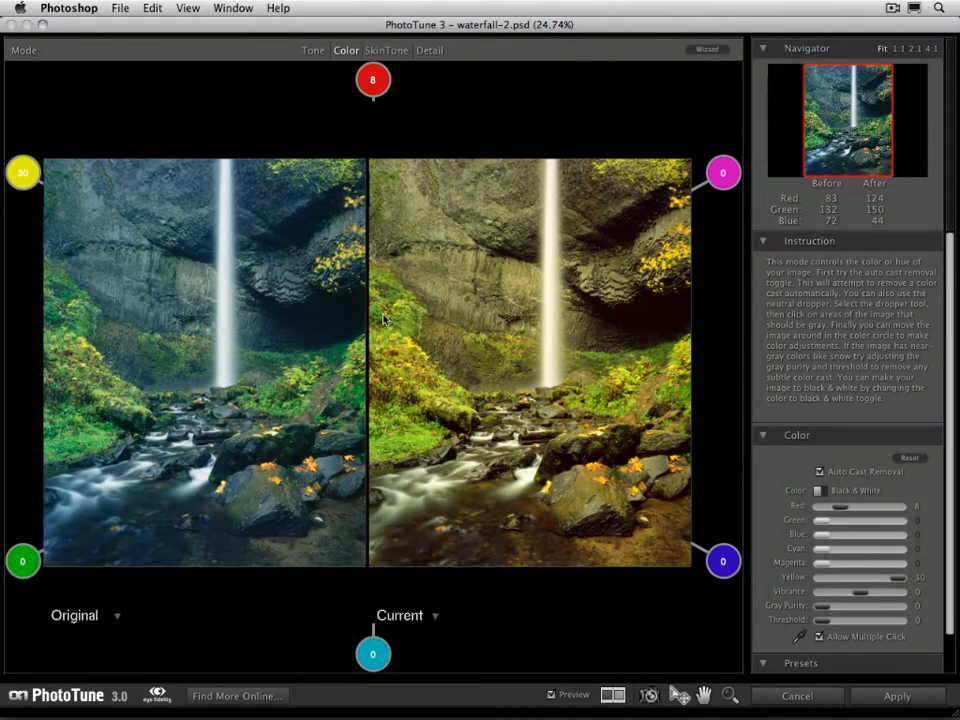
- Try moving the image on the color circle to a strong red cast of 30 with about 7 yellow
drag(383, 318, 412, 318)
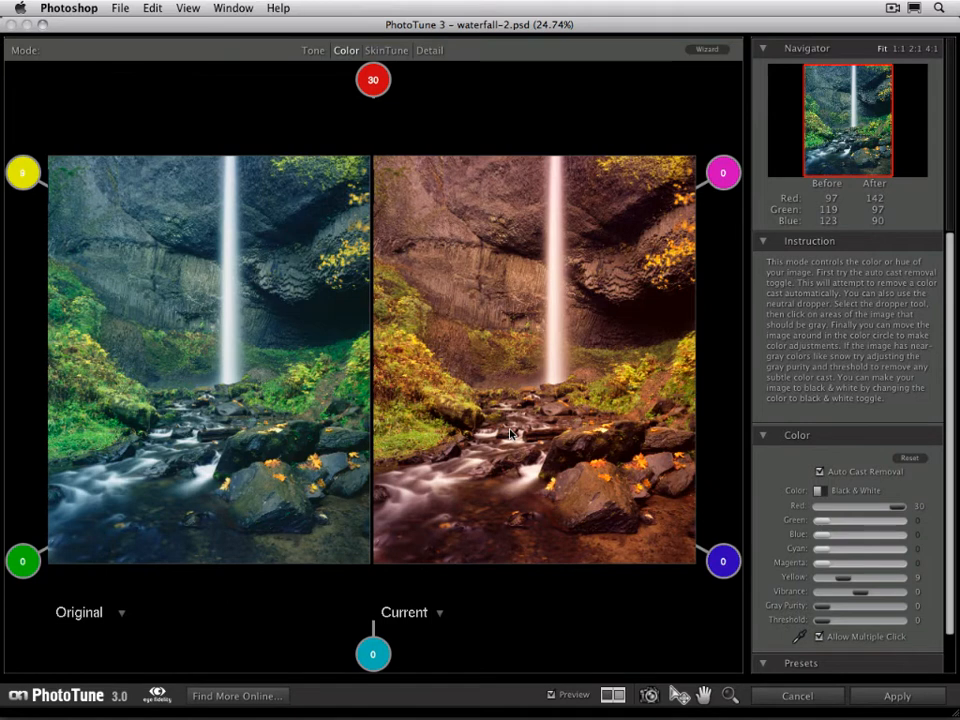
drag(465, 352, 458, 295)
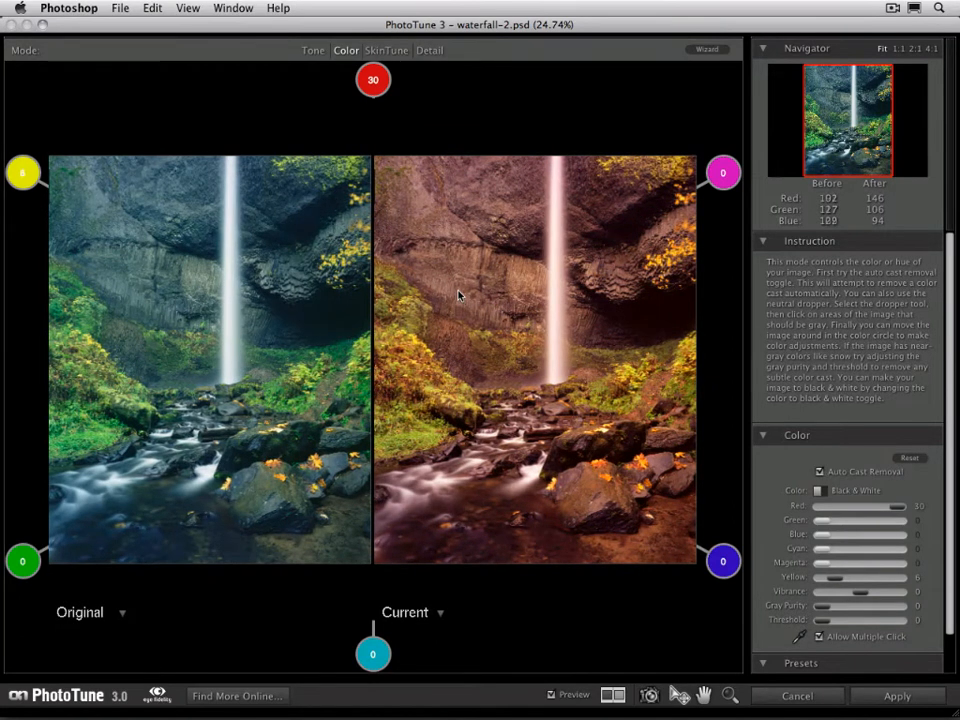
drag(458, 295, 459, 296)
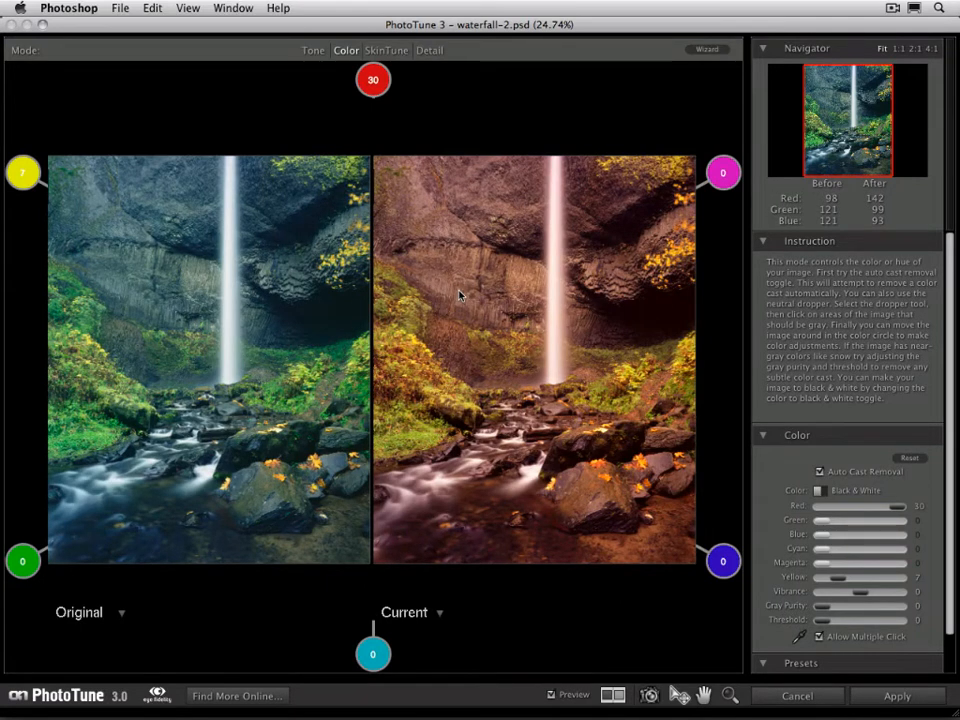
- Nudge the image down the color circle in small steps to reduce the red cast to 13
key(Down)
key(Down)
key(Down)
key(Down)
key(Down)
key(Down)
key(Down)
key(Down)
key(Down)
key(Down)
key(Down)
key(Down)
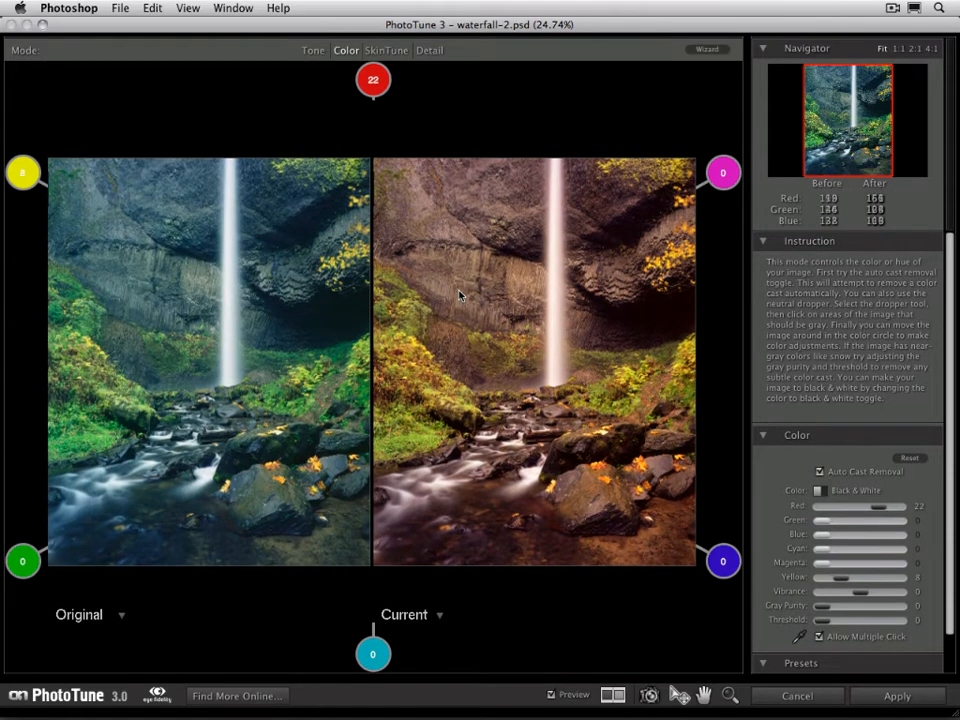
key(Down)
key(Down)
key(Down)
key(Down)
key(Down)
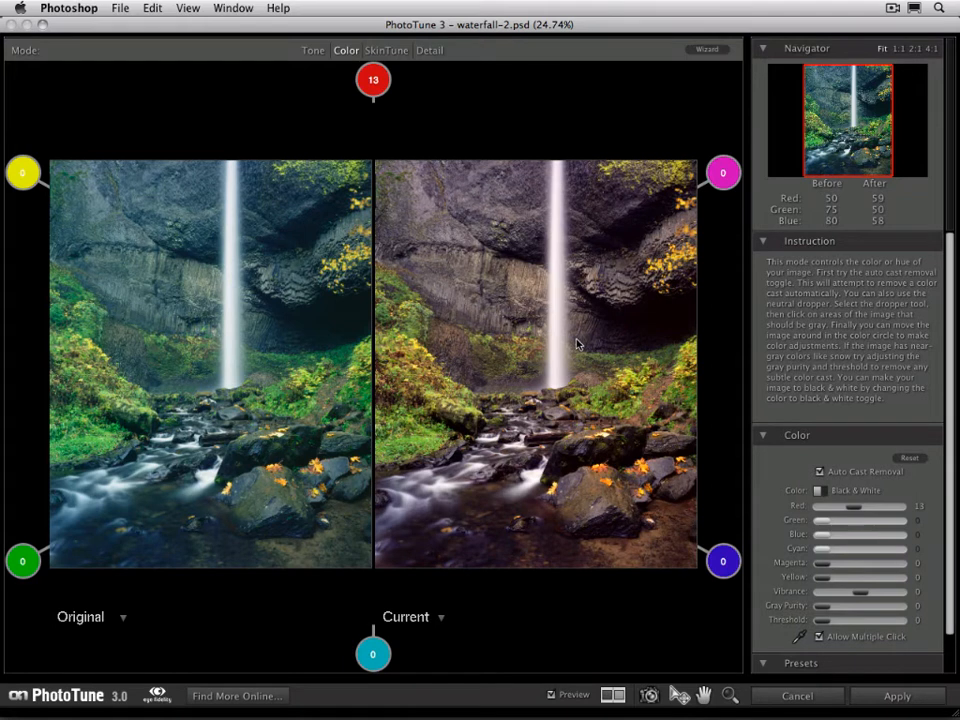
- Convert the image to black and white and try different color filter mixes, ending at Green 30 and Yellow 27
click(819, 491)
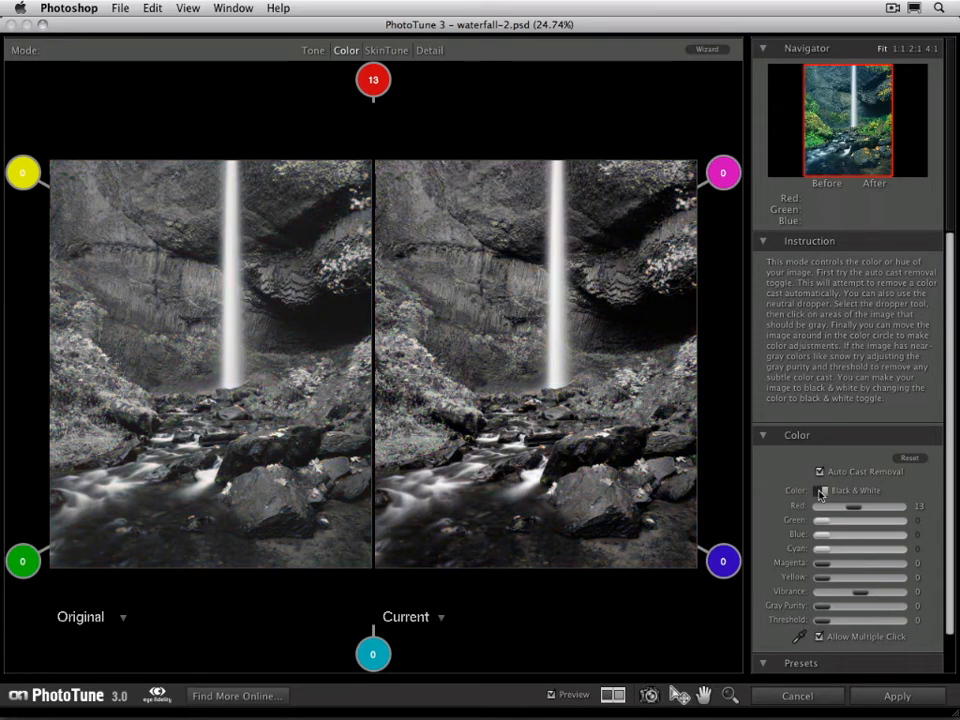
drag(529, 423, 541, 471)
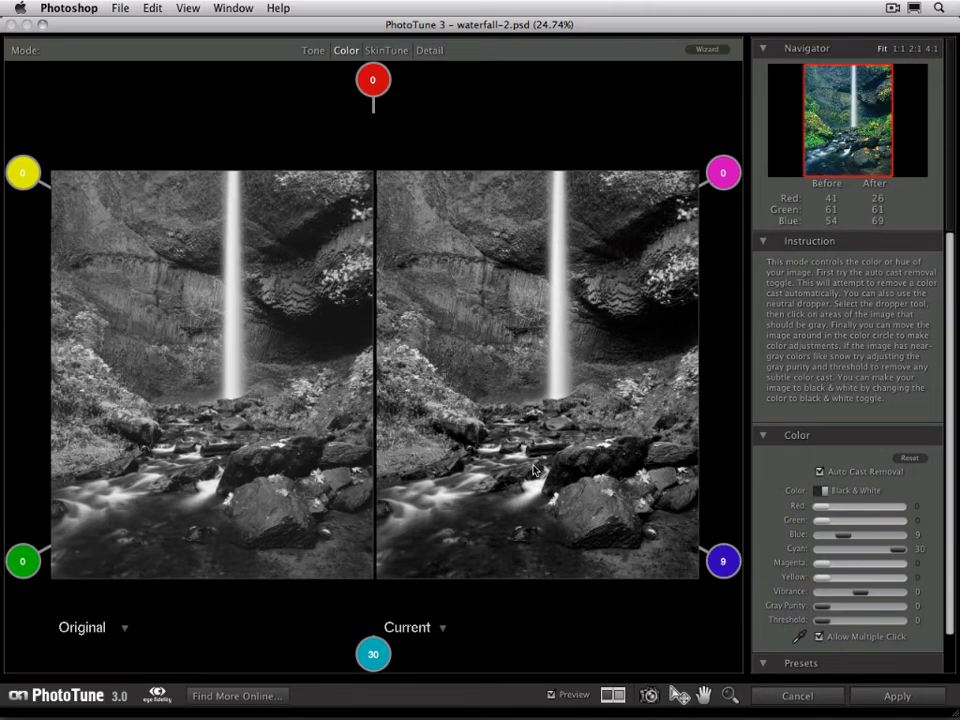
drag(533, 467, 529, 433)
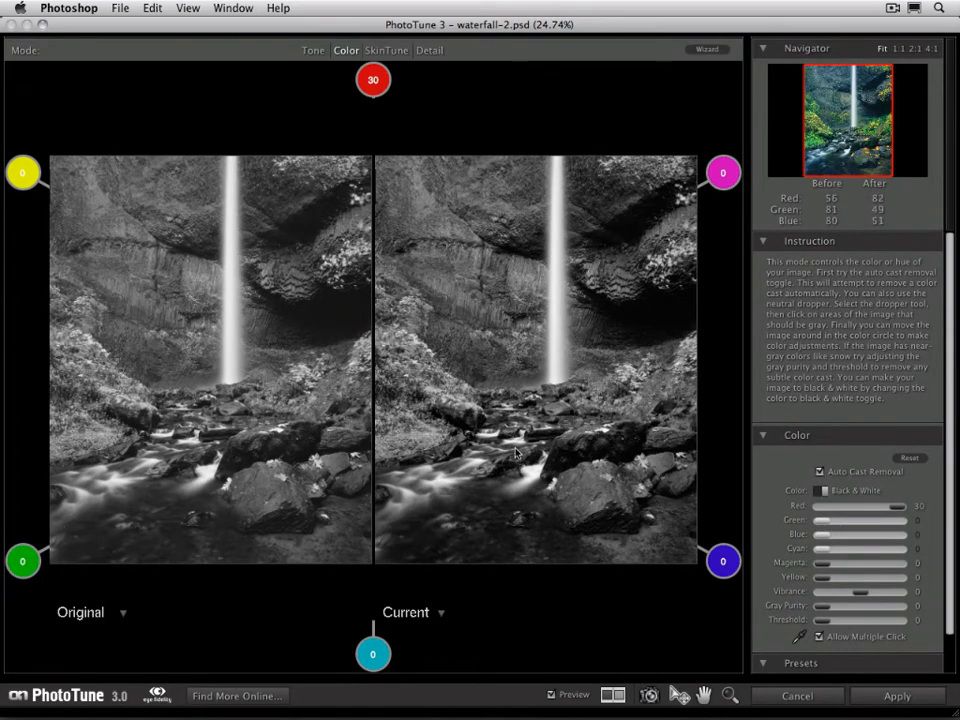
drag(512, 452, 490, 462)
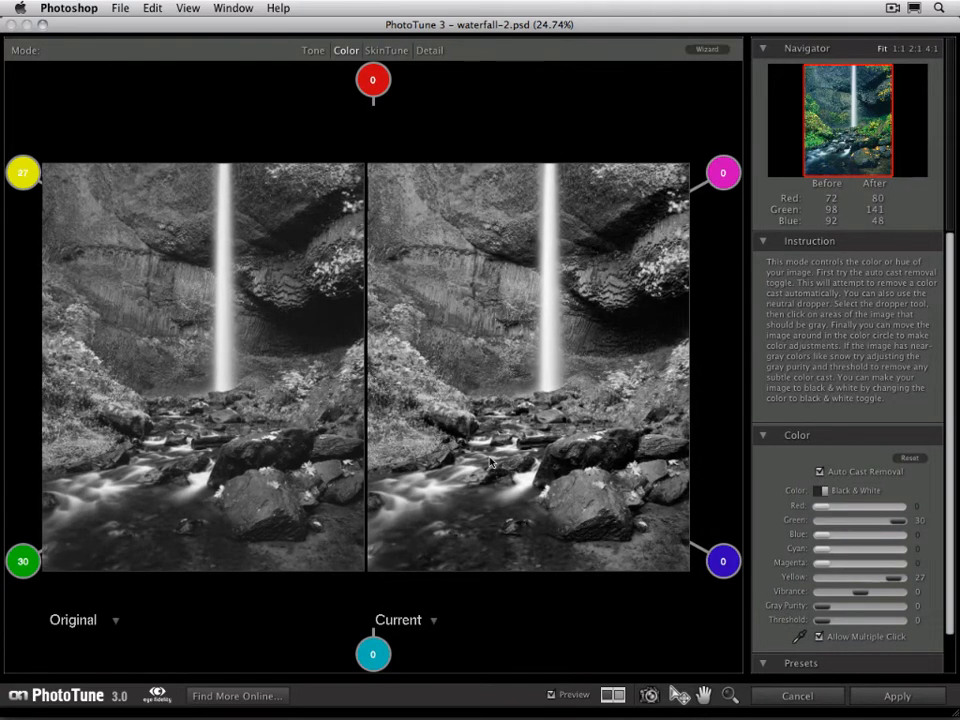
- Reset all color adjustments and set Vibrance to 9
click(907, 459)
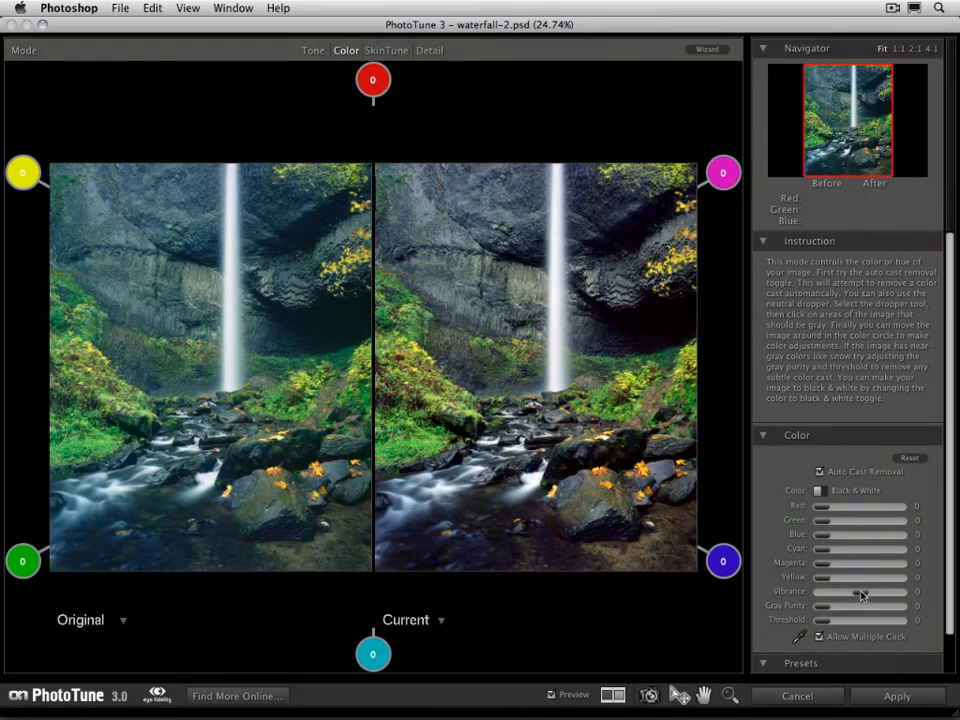
mouse_move(862, 595)
mouse_down()
mouse_move(817, 600)
mouse_move(869, 597)
mouse_up()
drag(867, 596, 866, 597)
- Sample the gray cliff rock beside the waterfall in the current image with the neutral dropper to remove the color cast
click(800, 638)
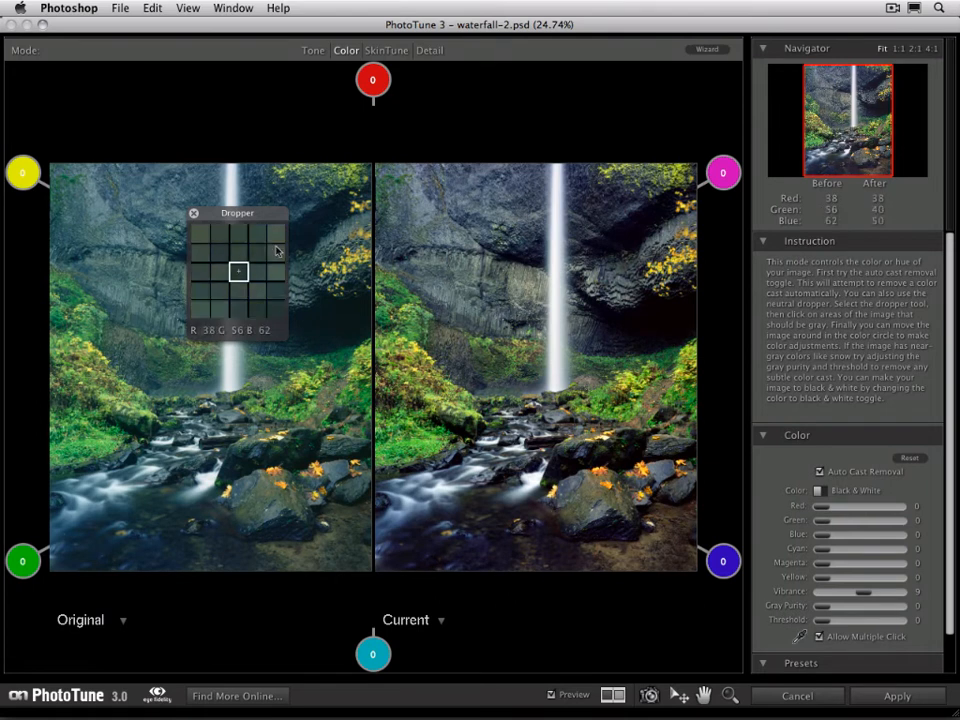
drag(261, 214, 317, 186)
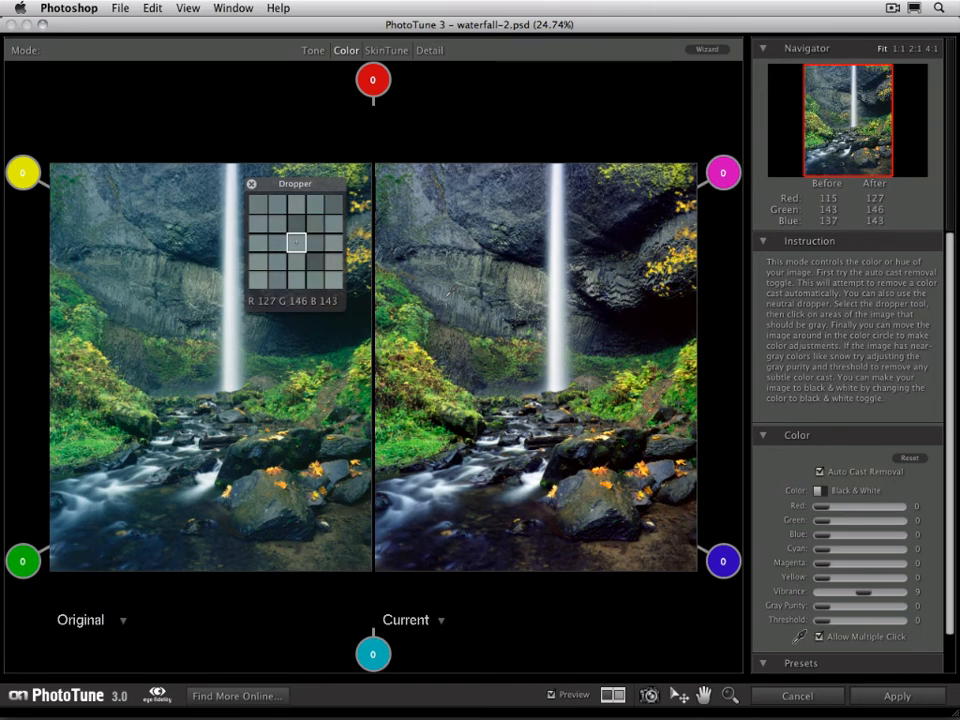
click(447, 295)
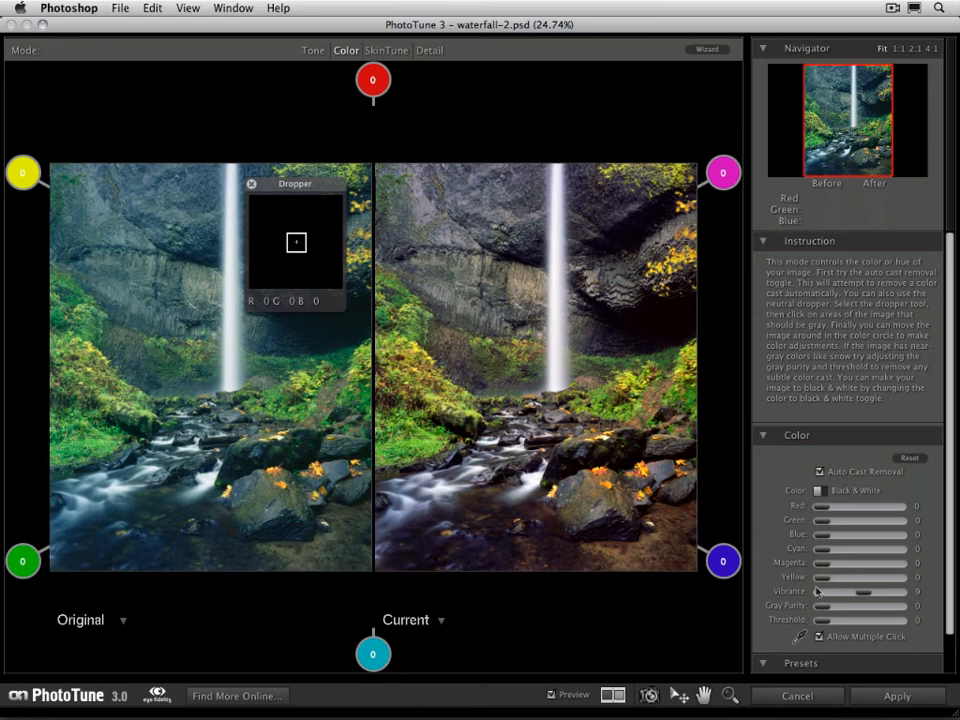
- Set Gray Purity to 77 and Threshold to 25, judging the effect on the upper cliff rock at 1:1
click(899, 48)
drag(845, 133, 859, 74)
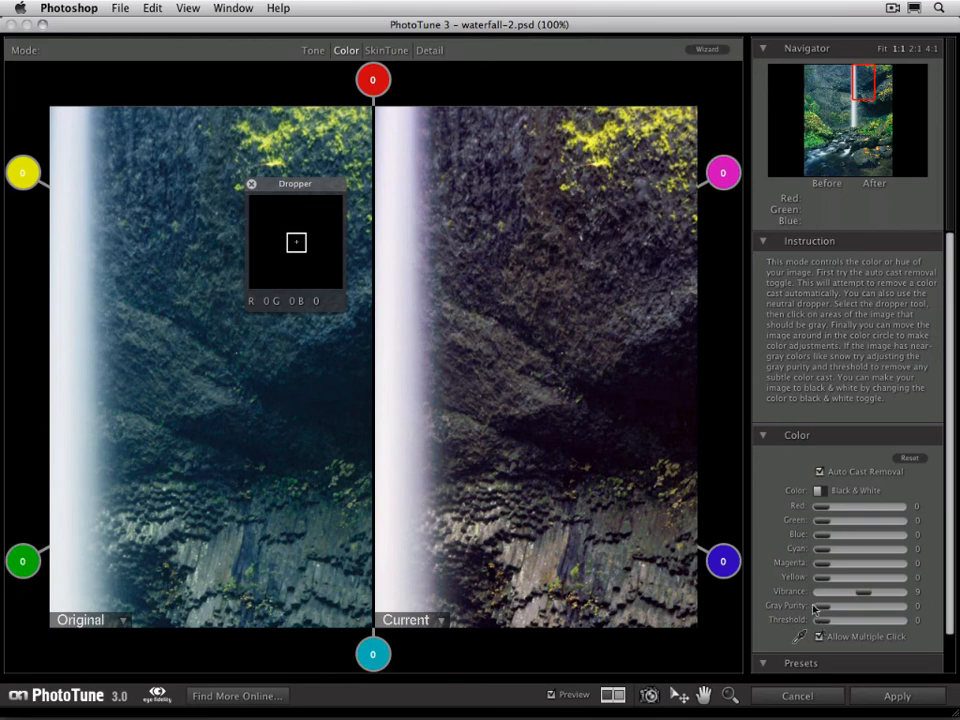
drag(822, 609, 899, 611)
drag(824, 624, 893, 623)
drag(901, 606, 881, 613)
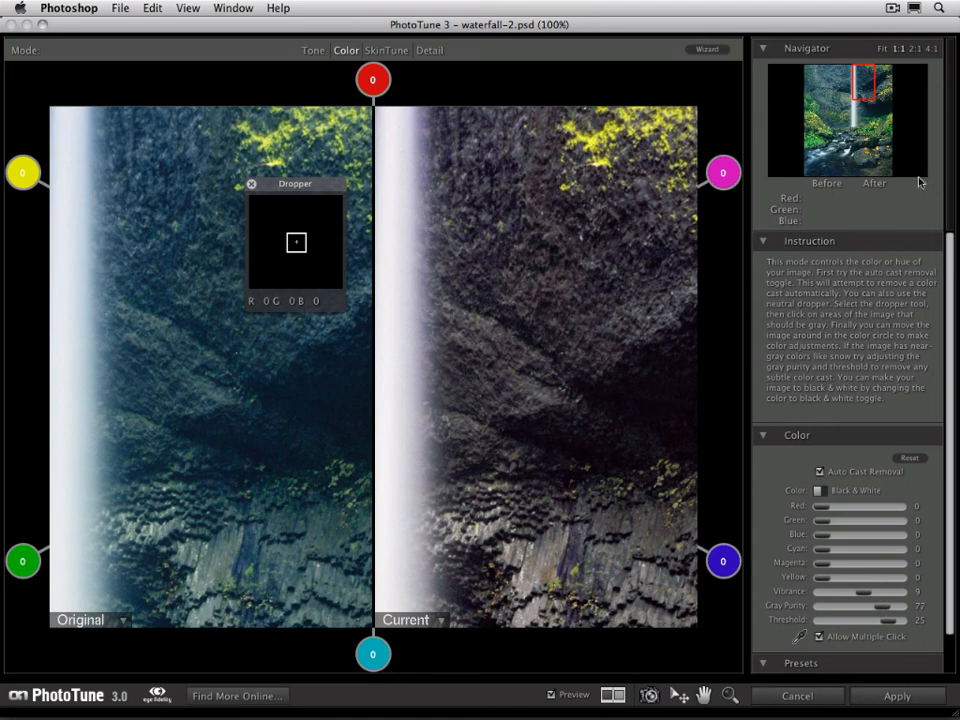
click(882, 49)
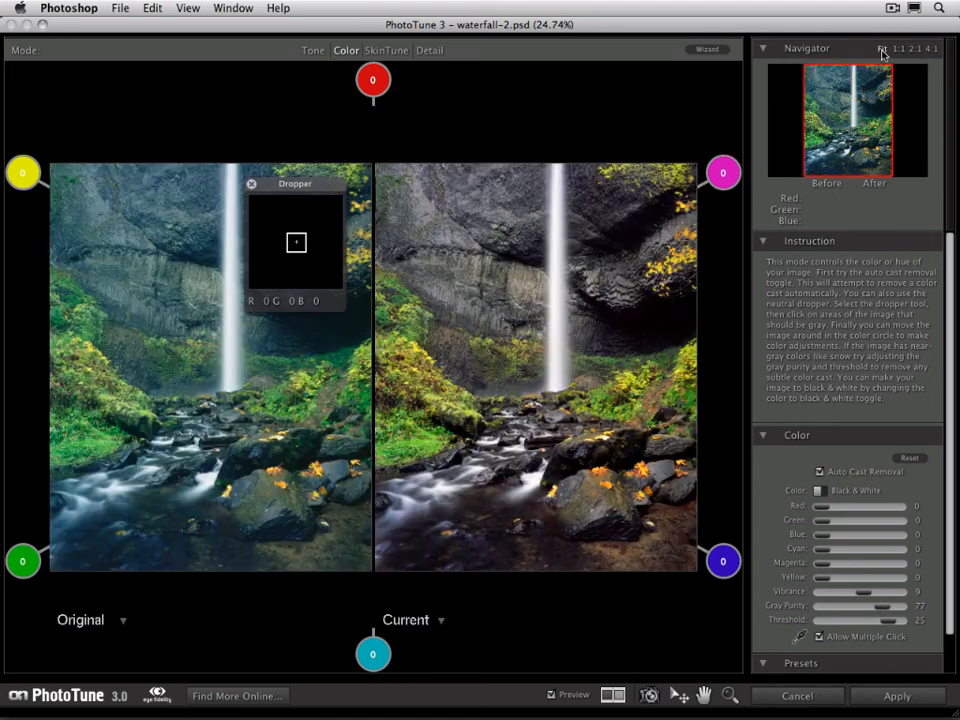